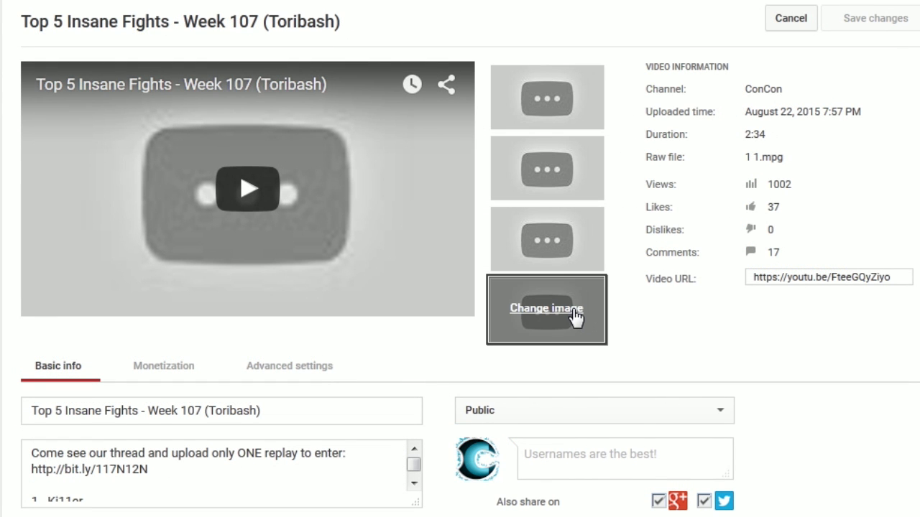
- Pick the third auto-generated still as the Week 107 thumbnail and save the change
left_click(568, 242)
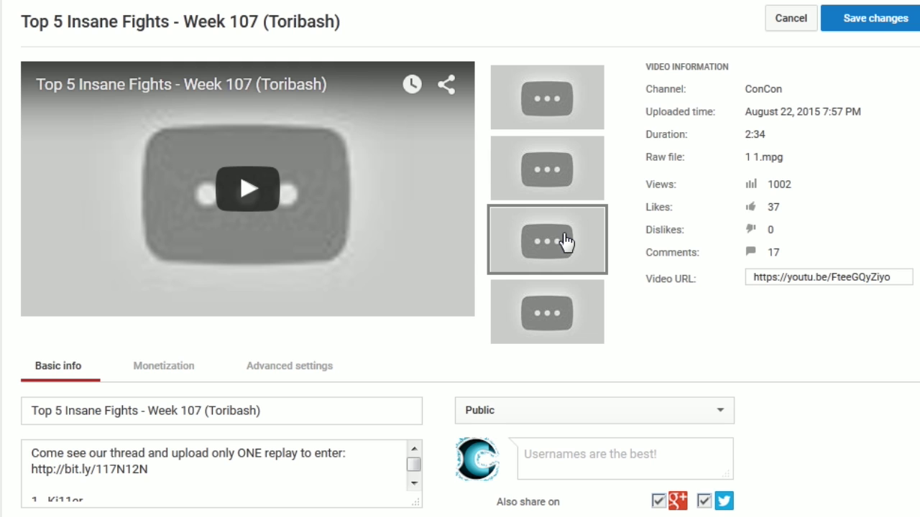
left_click(883, 27)
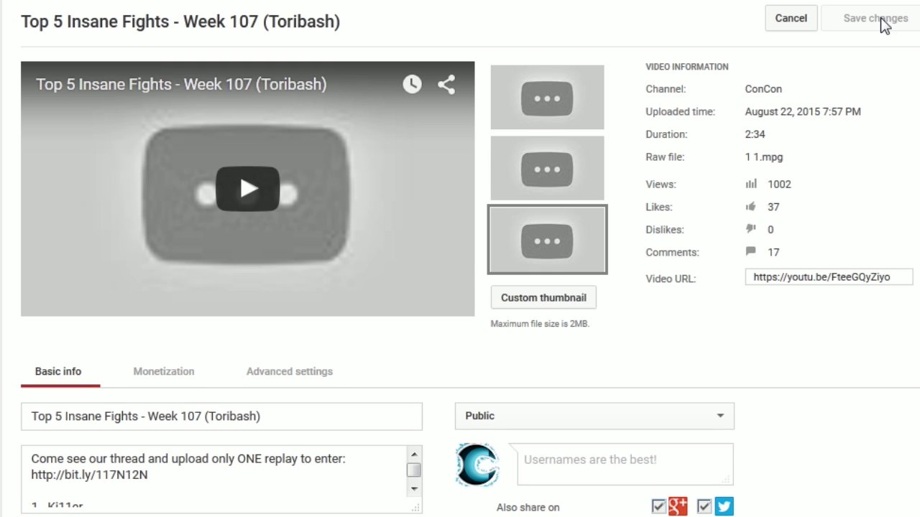
- Upload the 'Top 5 Insane Fights v2' image as the custom thumbnail
left_click(559, 306)
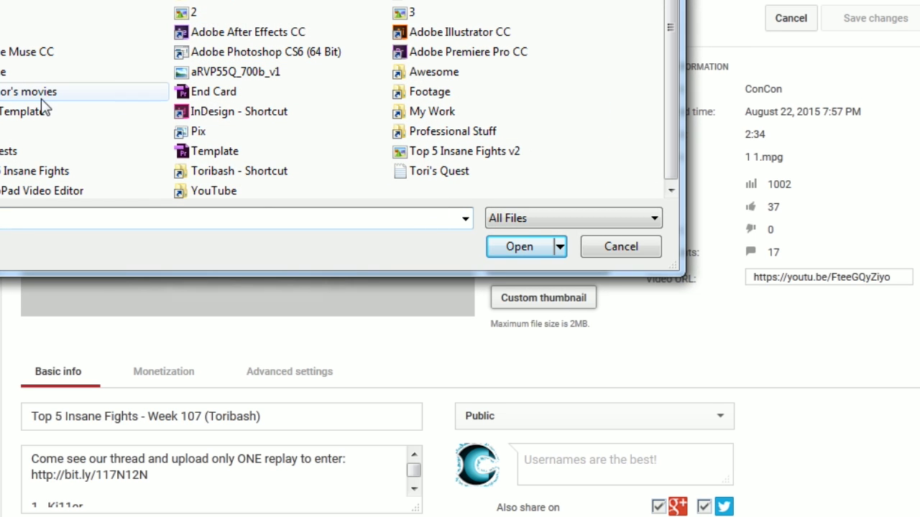
left_click(470, 153)
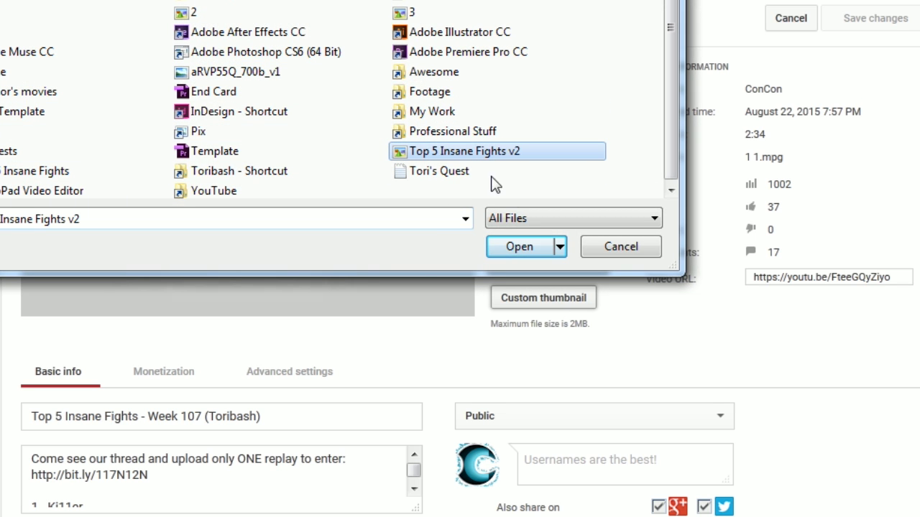
left_click(527, 251)
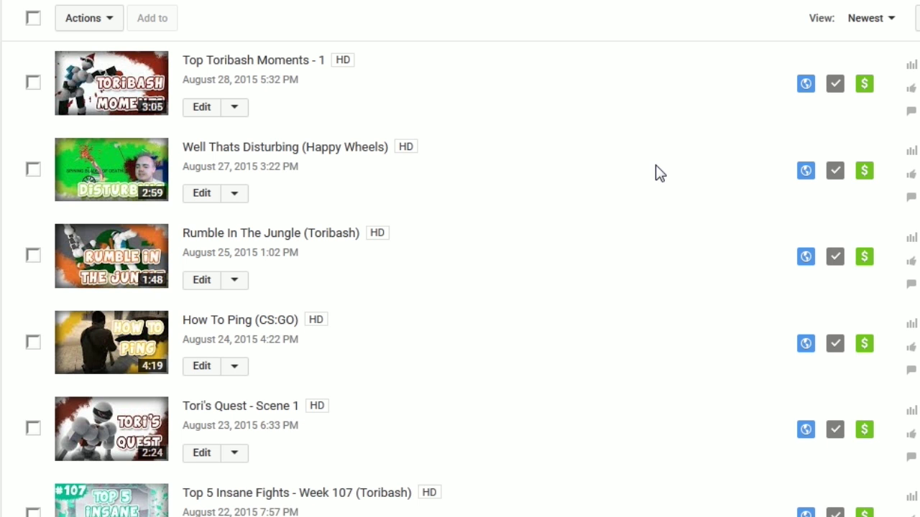
scroll(656, 169, "down", 2)
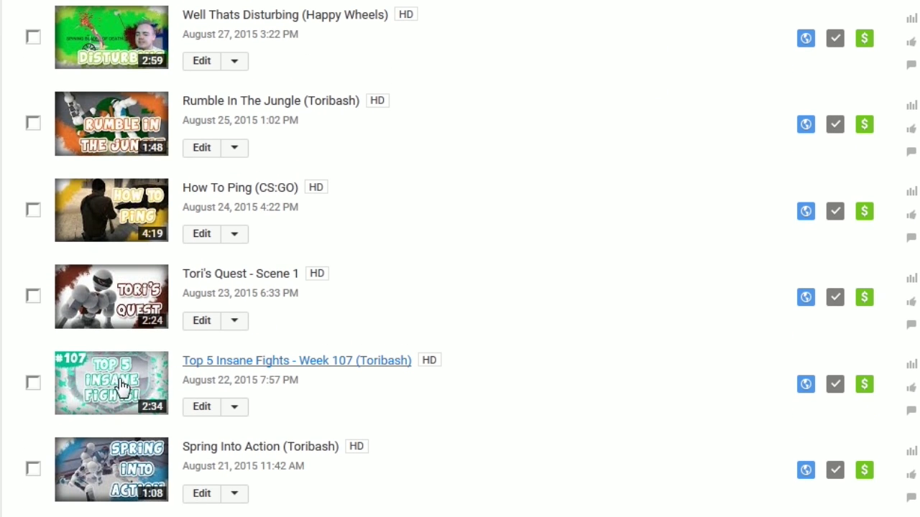
scroll(187, 366, "down", 3)
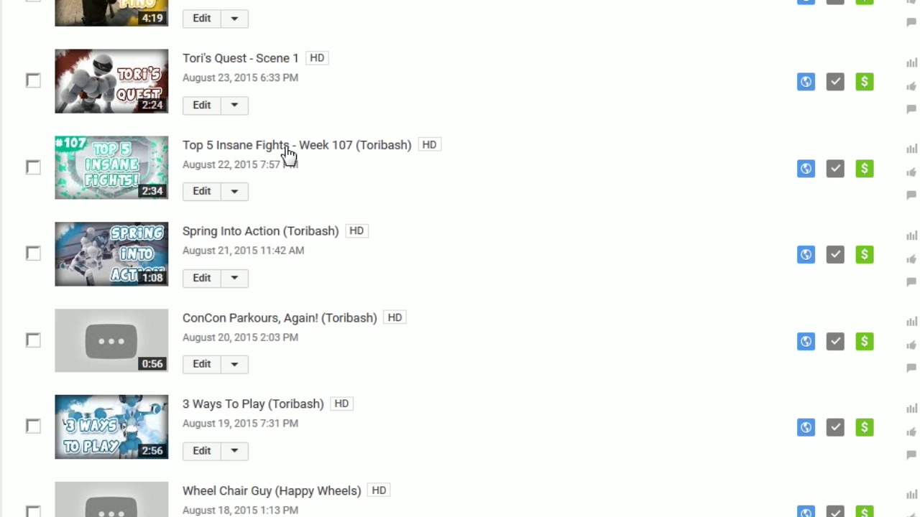
scroll(288, 187, "down", 3)
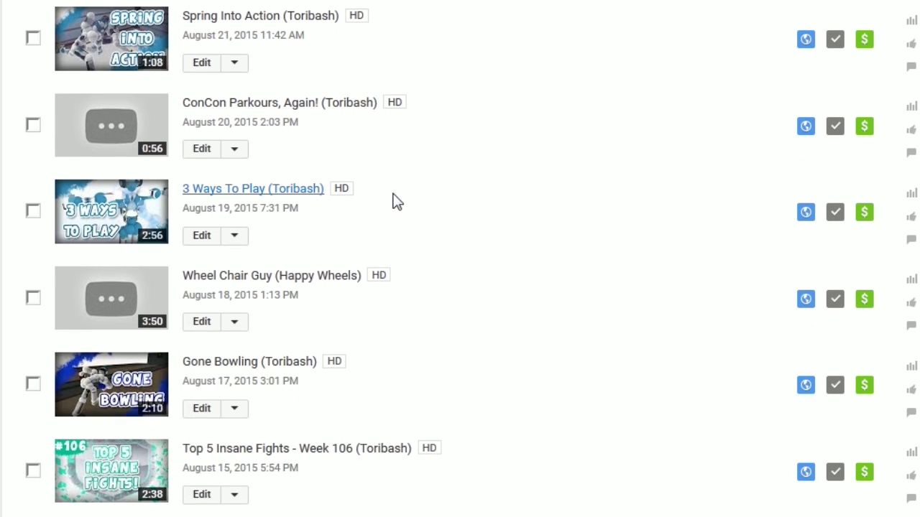
scroll(439, 194, "up", 8)
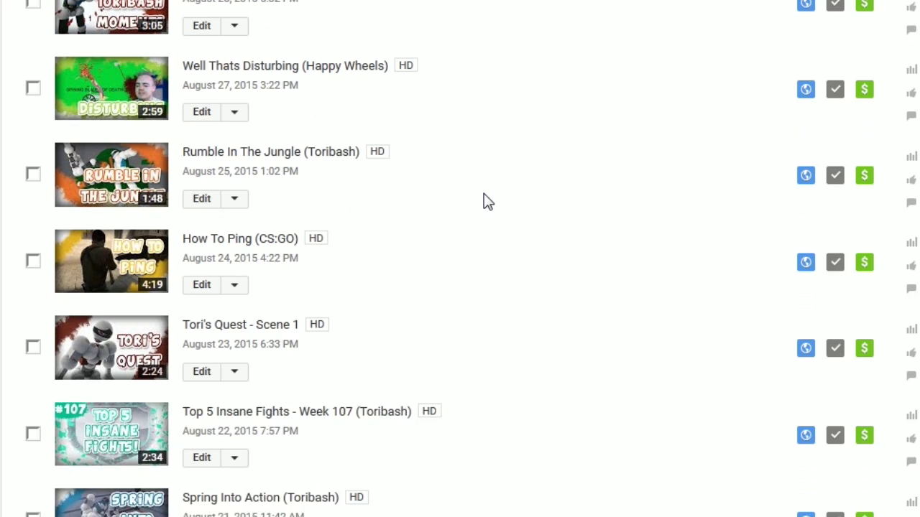
scroll(484, 193, "up", 2)
scroll(546, 122, "down", 3)
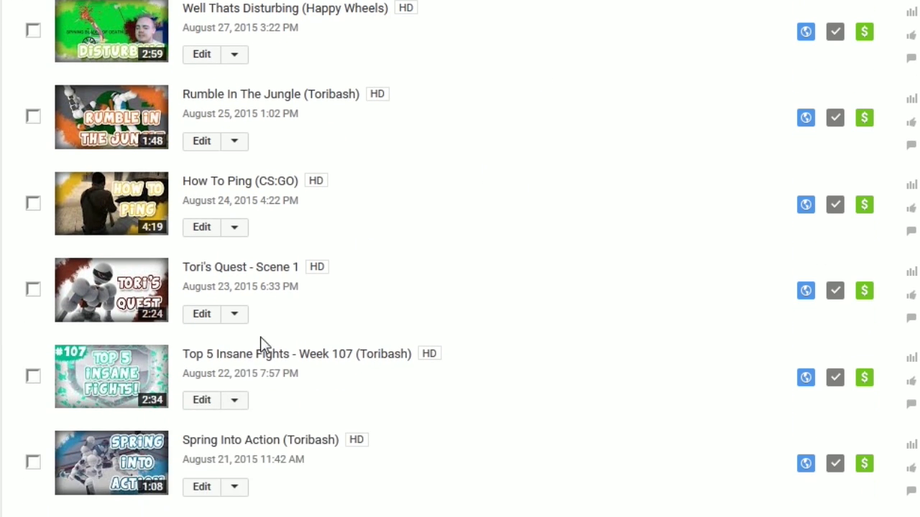
- Reopen the Top 5 Insane Fights - Week 107 video's edit page to check its #107 thumbnail
left_click(297, 358)
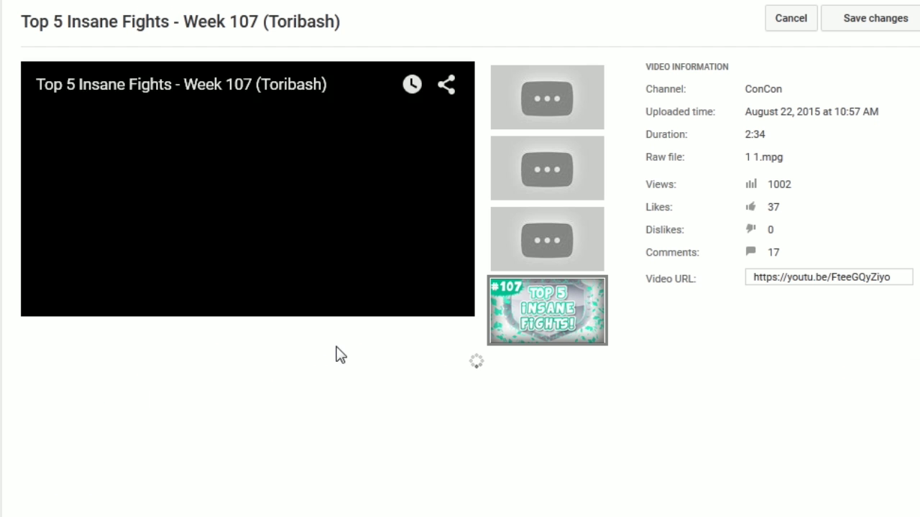